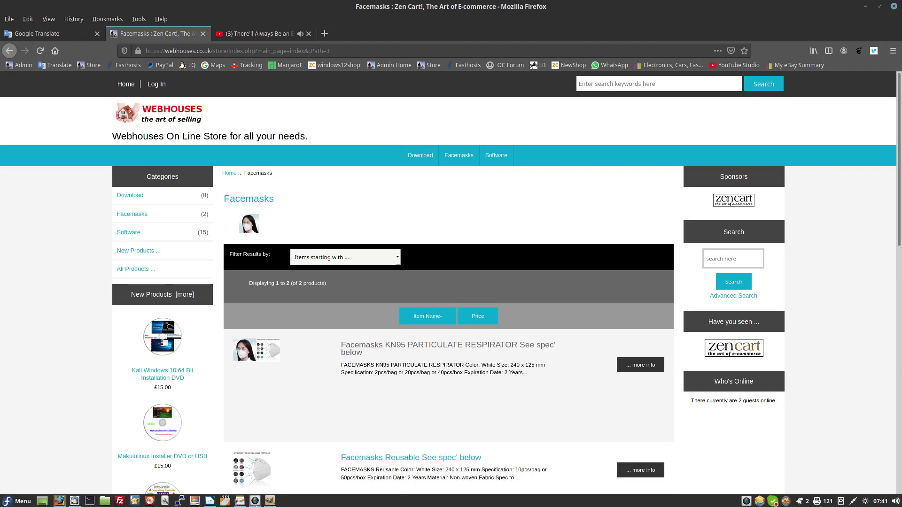
Step: Bring the Writer document forward and select all of its Chinese tutorial text
click(211, 502)
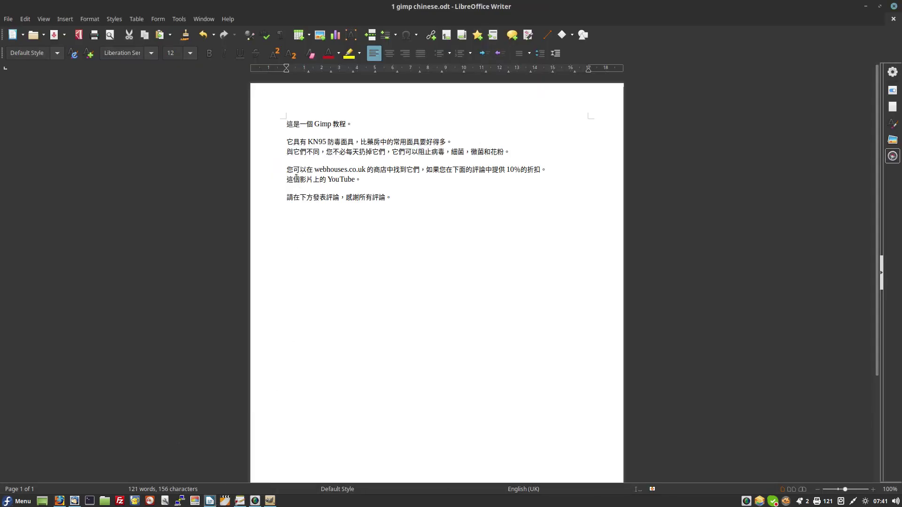
drag(286, 124, 404, 200)
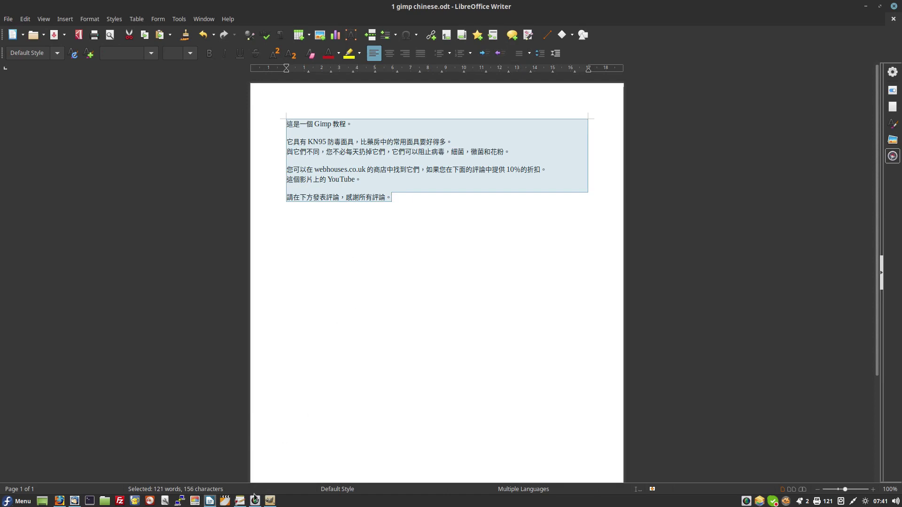
Step: Select the English translation in Google Translate, then return to the Writer document
click(209, 501)
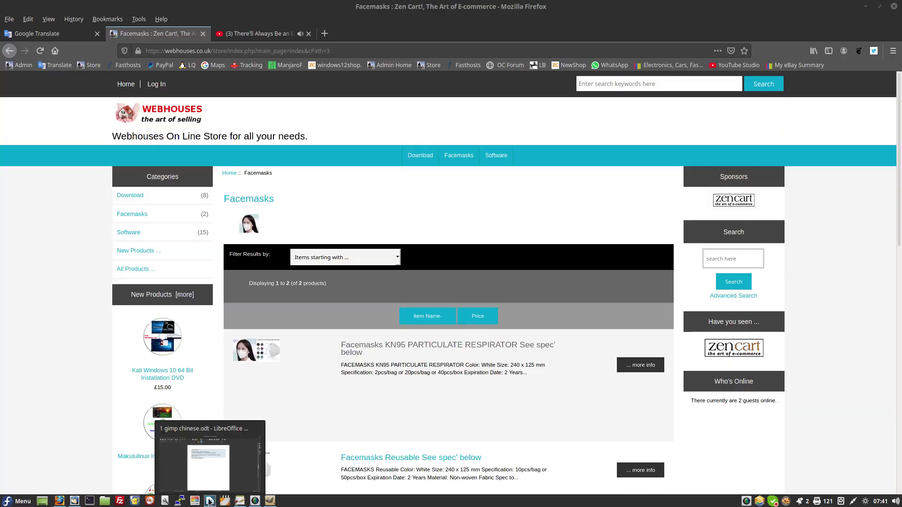
click(67, 35)
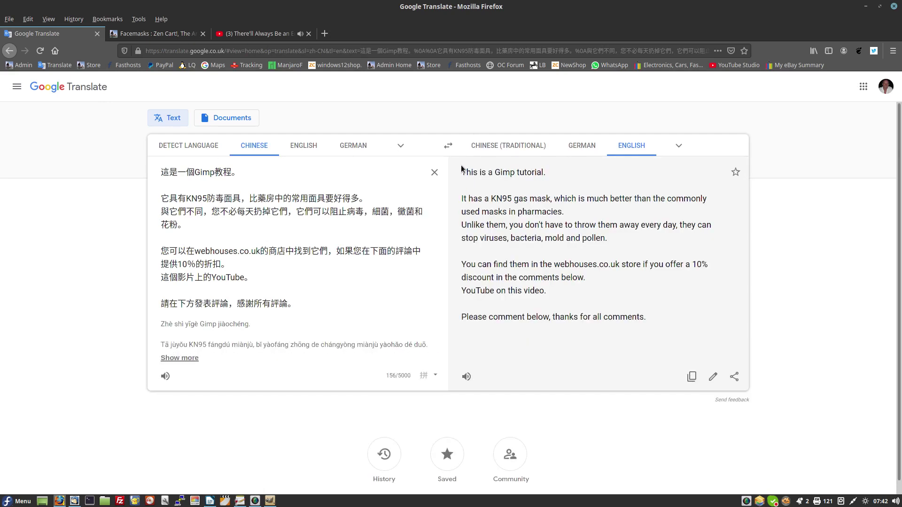
mouse_move(460, 172)
mouse_down()
mouse_move(482, 242)
mouse_move(654, 318)
mouse_up()
key(ctrl+c)
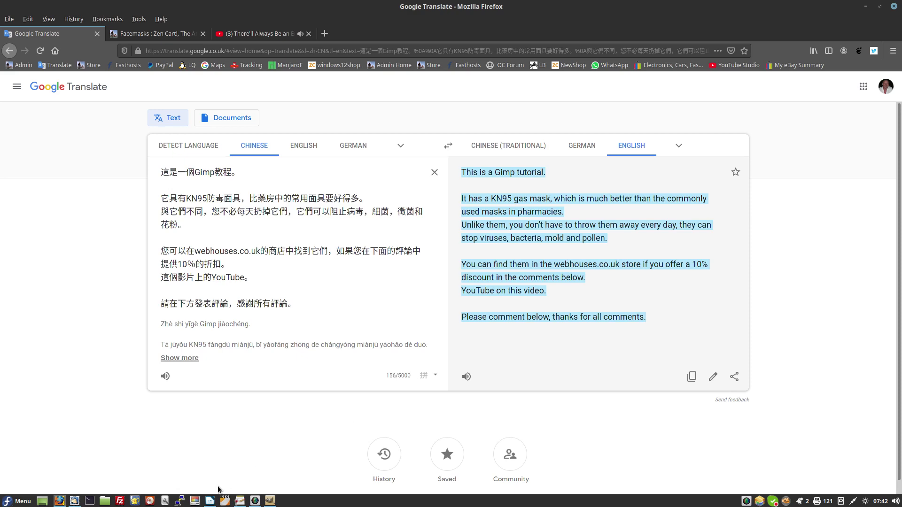
click(210, 501)
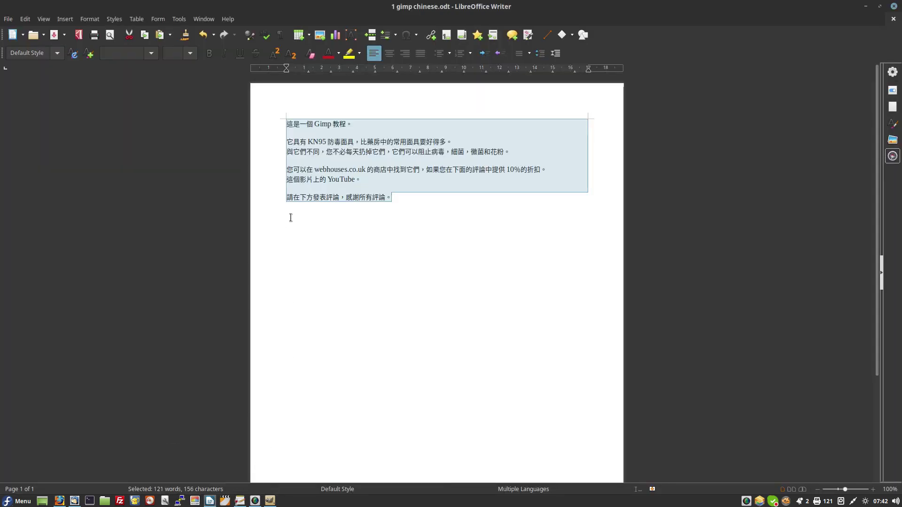
Step: Paste the English translation on the empty line below the Chinese text
click(291, 217)
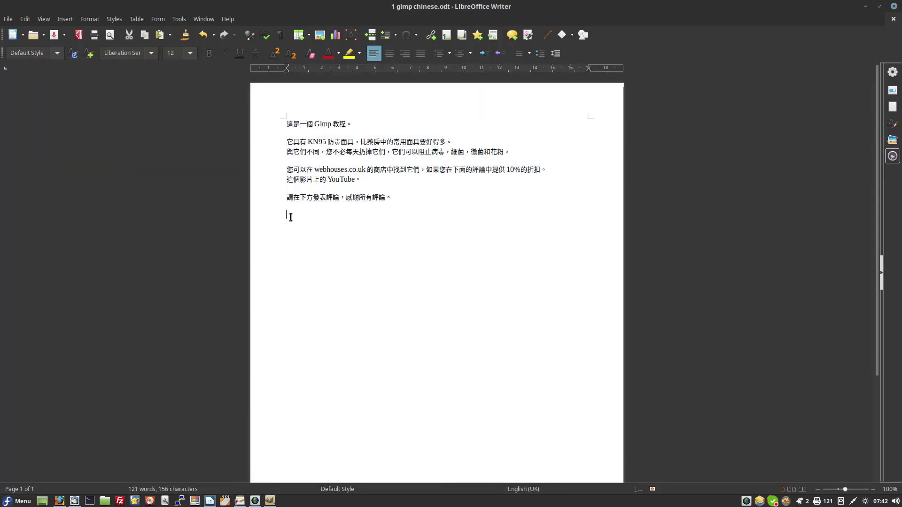
key(ctrl+v)
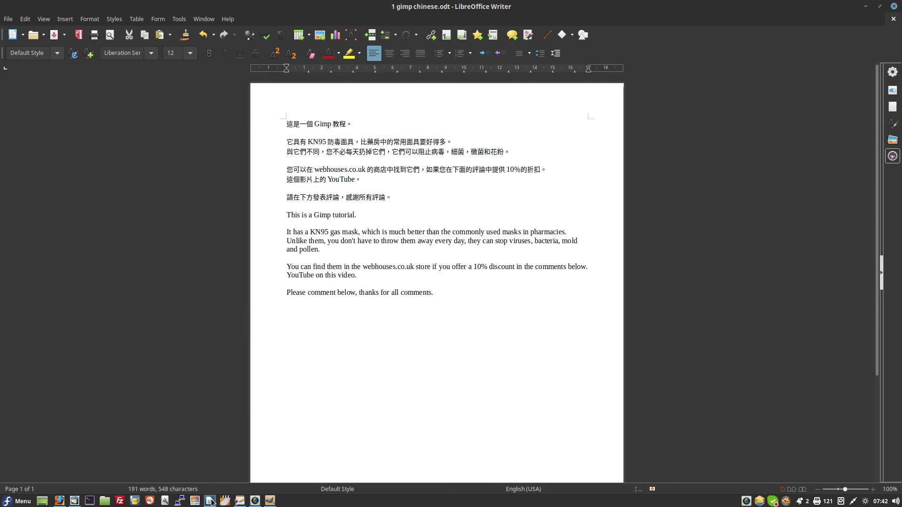
mouse_move(270, 500)
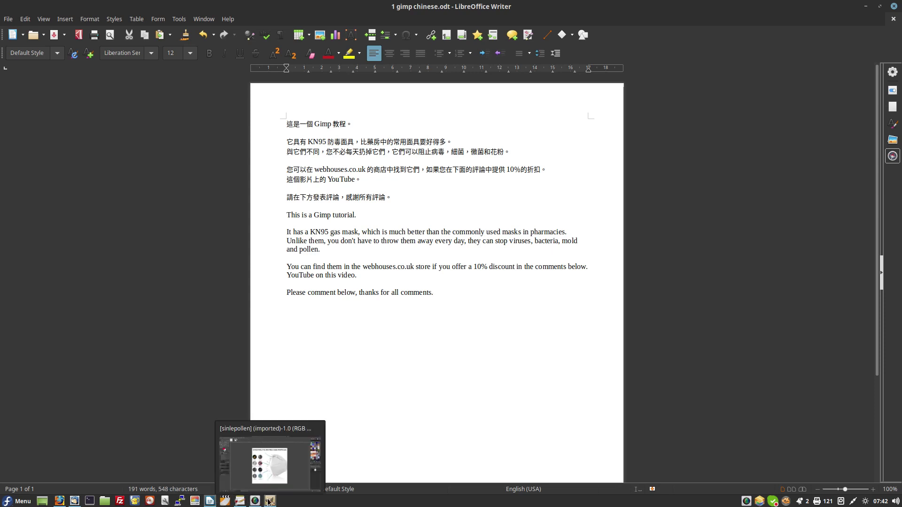
click(269, 502)
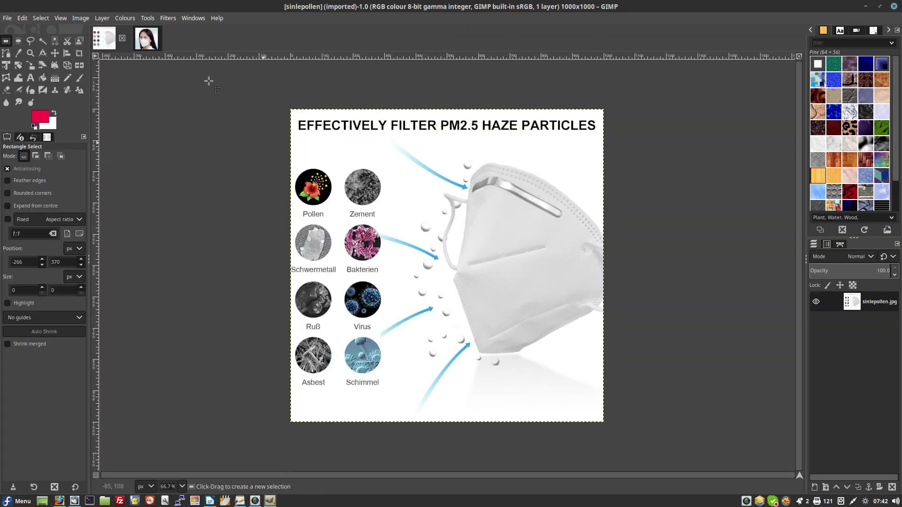
Step: Check the infographic's 1000×1000 size in Scale Image, then switch to the model.jpg photo
click(81, 19)
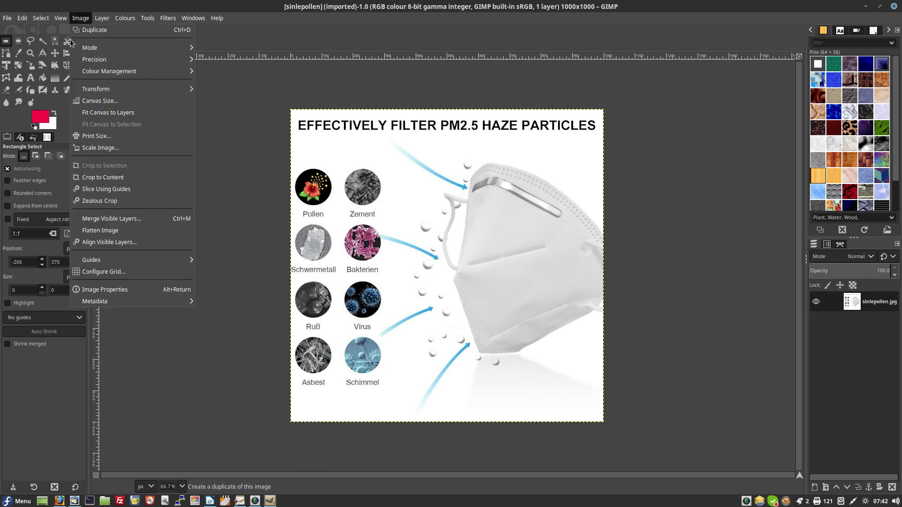
click(96, 150)
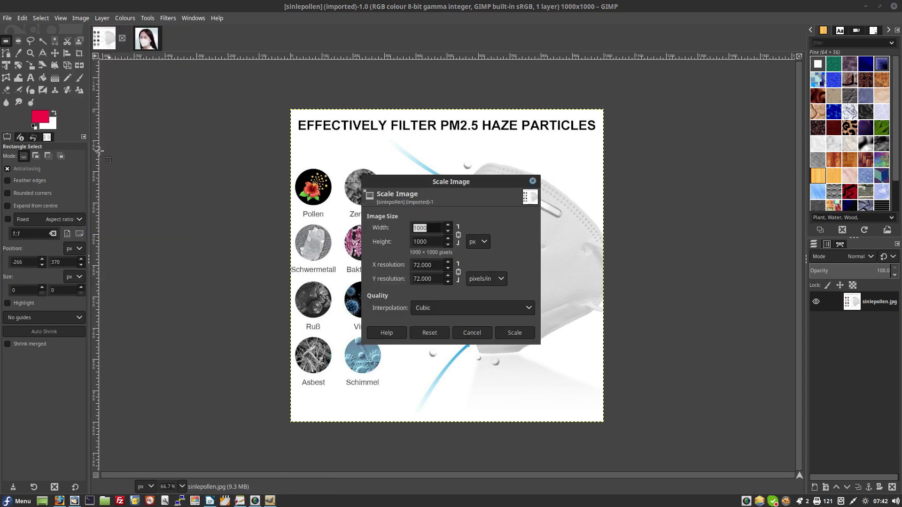
click(533, 182)
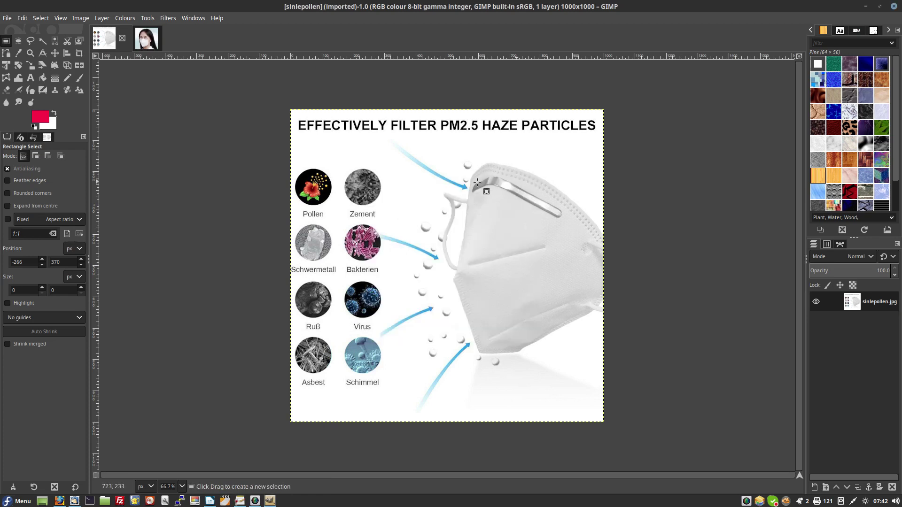
click(6, 20)
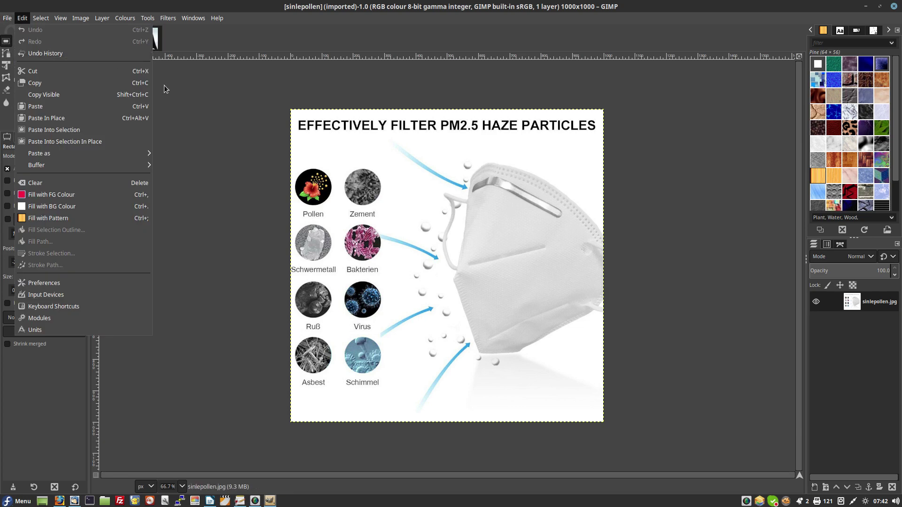
click(158, 41)
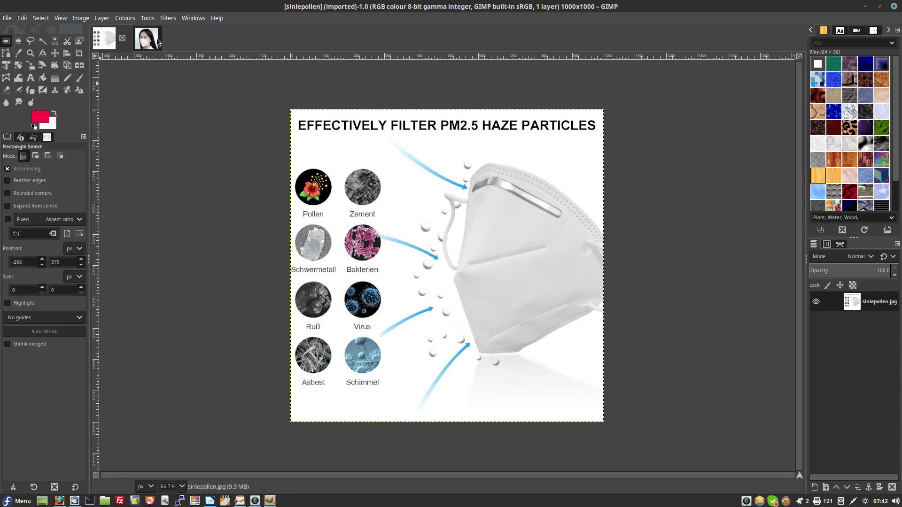
click(152, 43)
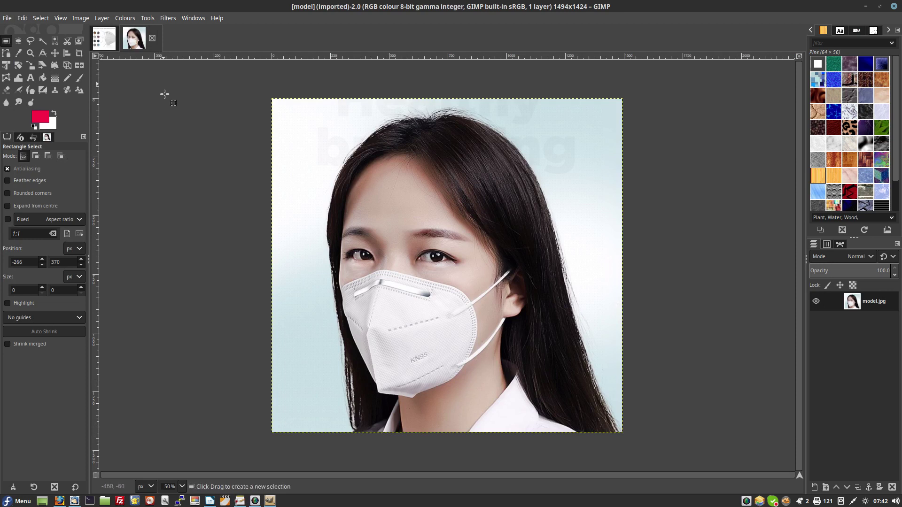
Step: Scale the model photo proportionally to height 1000 (1049×1000) and verify the new size
click(80, 19)
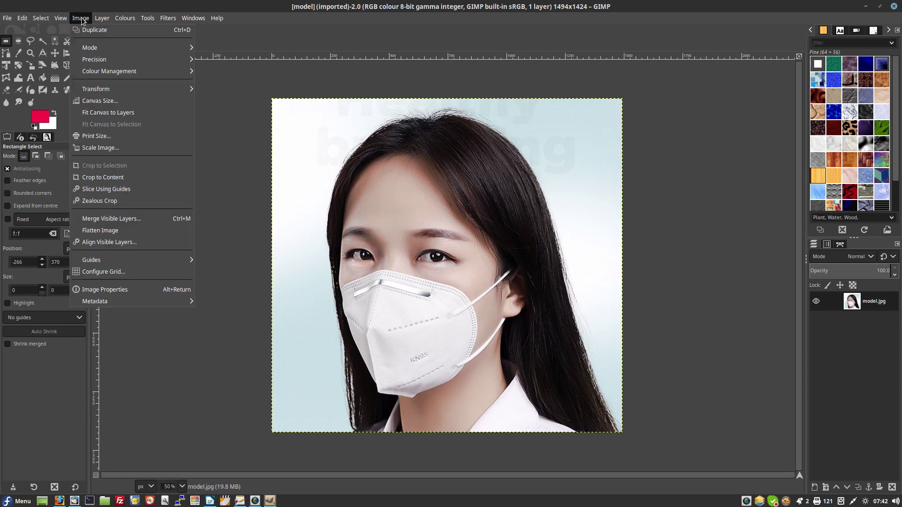
click(117, 150)
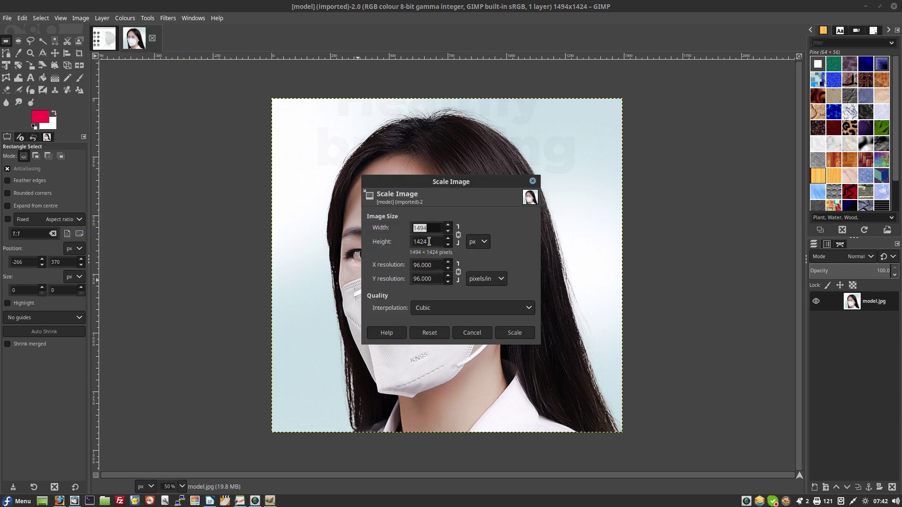
click(429, 242)
click(515, 334)
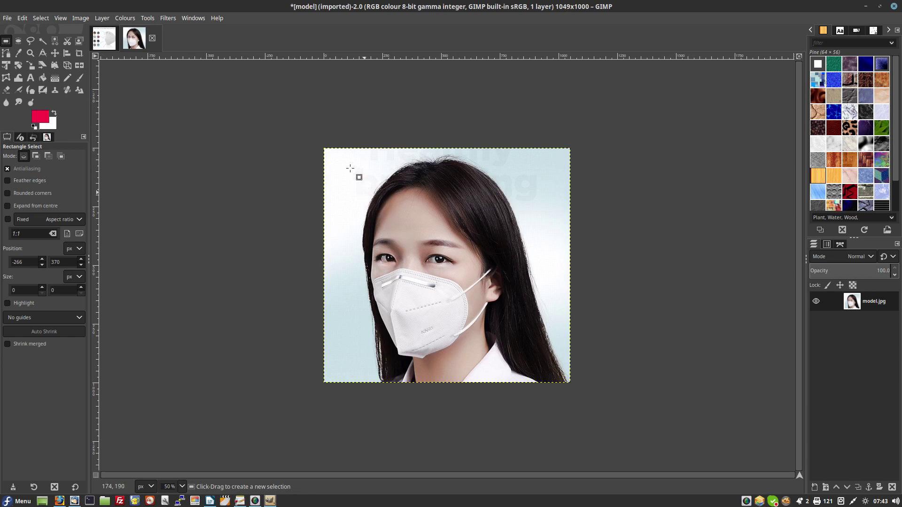
click(82, 19)
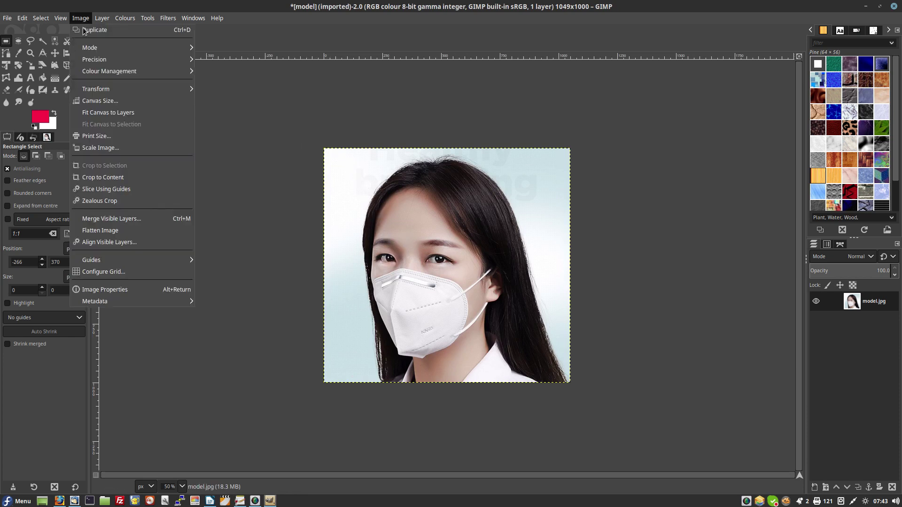
click(112, 148)
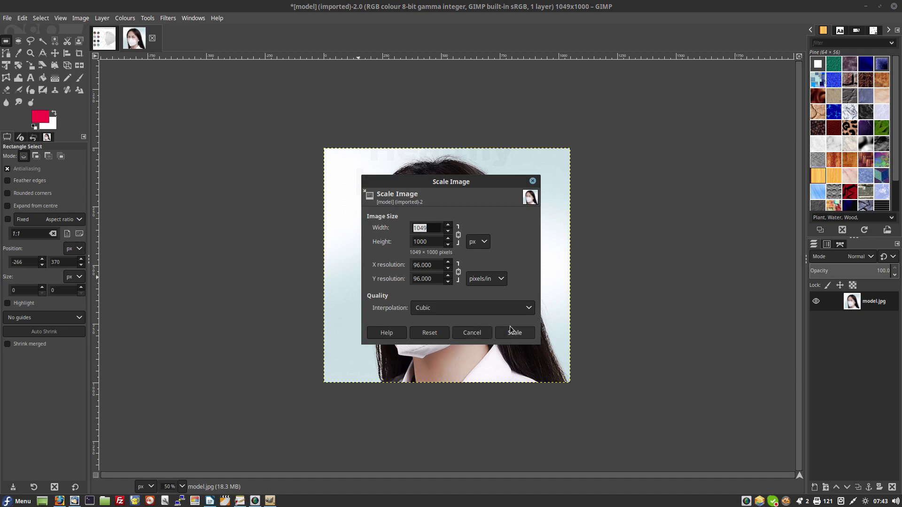
click(532, 181)
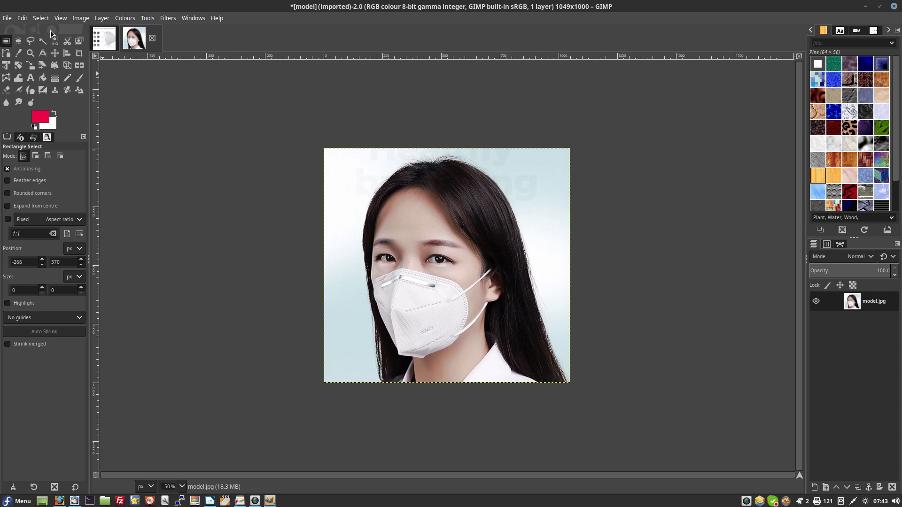
Step: Copy the model photo and create a new blank 2049×1000 image
click(25, 20)
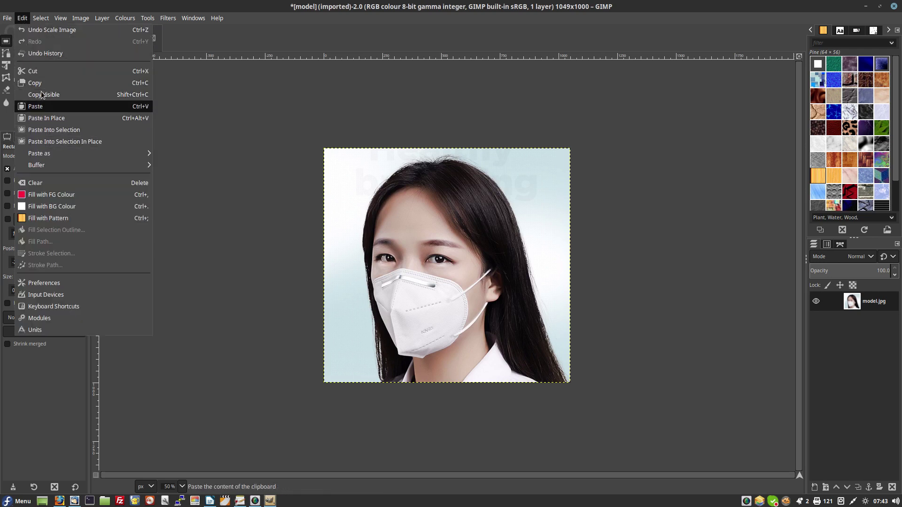
click(40, 83)
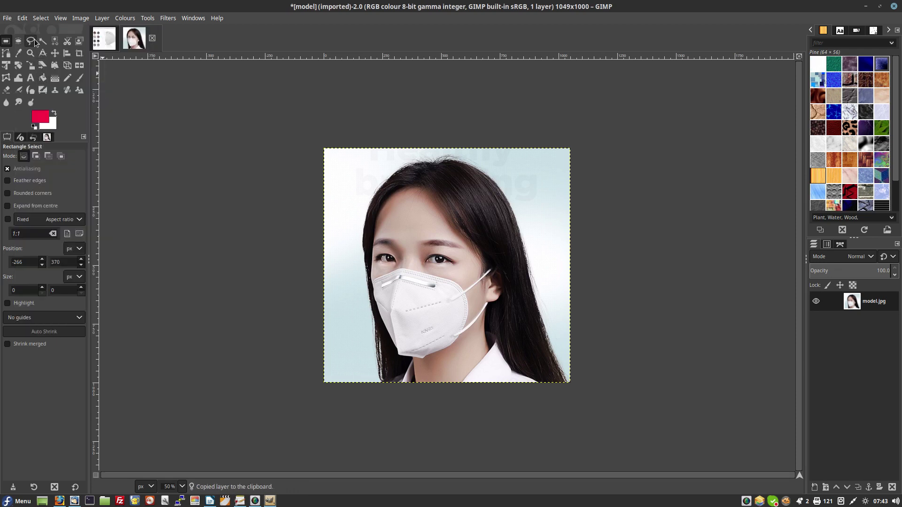
click(9, 20)
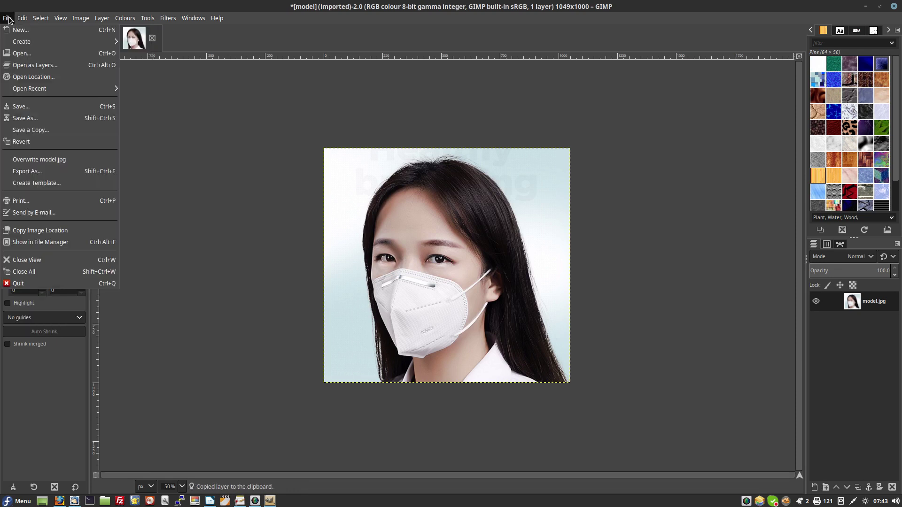
click(15, 30)
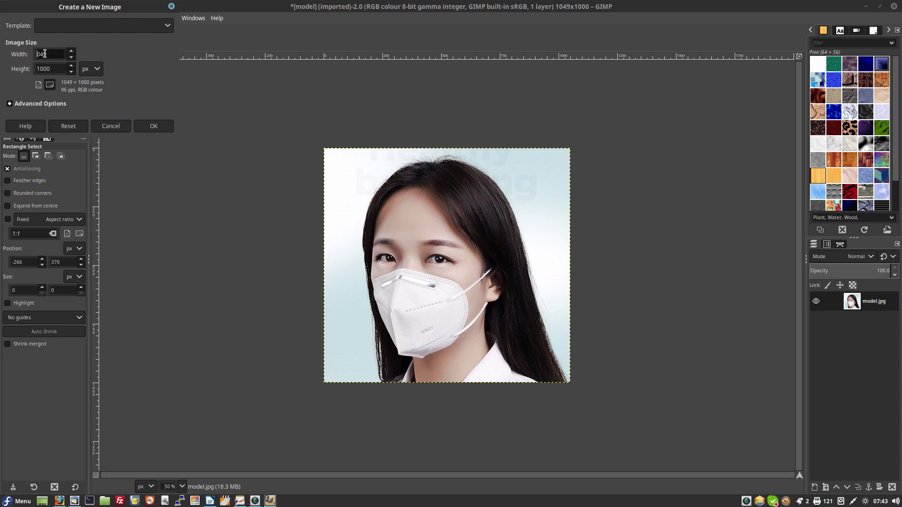
text(2)
click(148, 127)
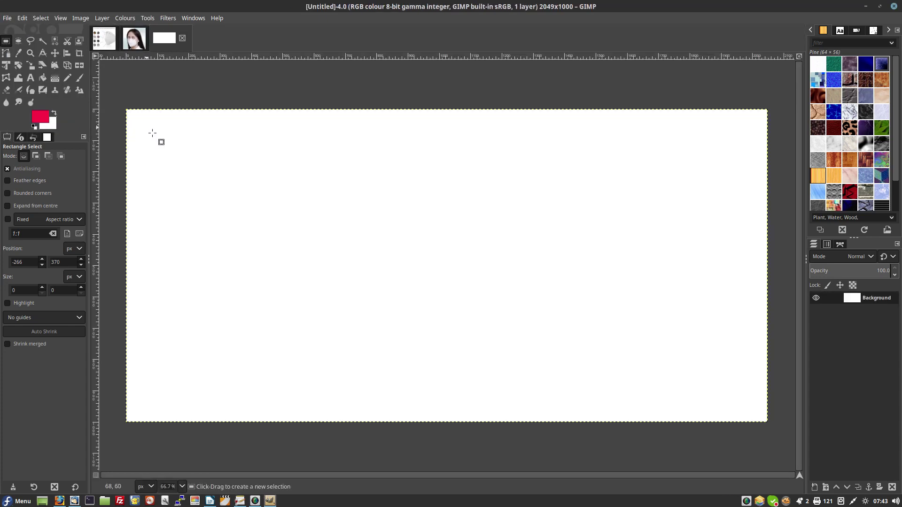
Step: Paste the model photo into the new banner and move it to the left edge
click(22, 19)
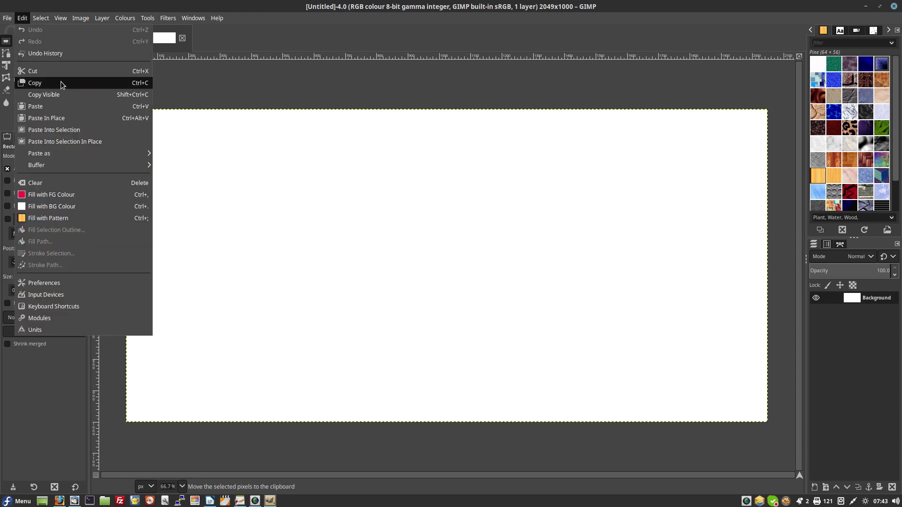
click(56, 111)
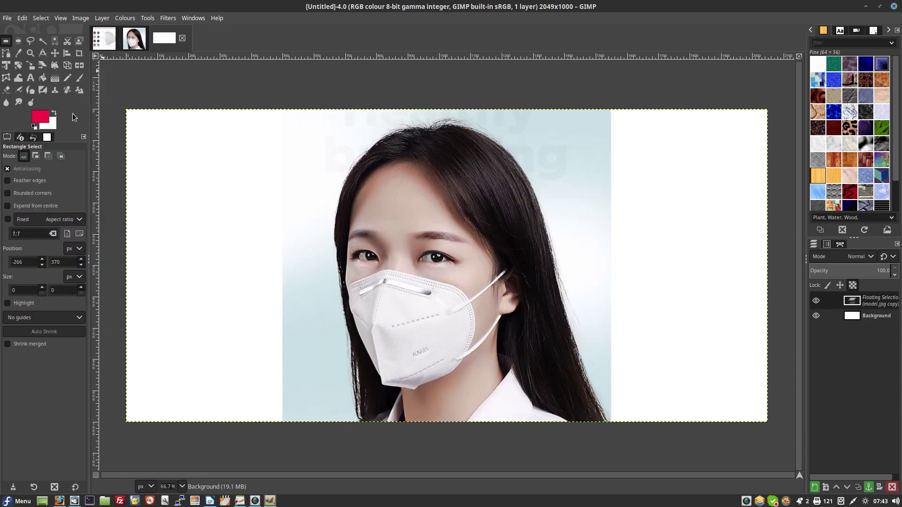
mouse_move(338, 214)
mouse_down()
mouse_move(180, 215)
mouse_move(187, 206)
mouse_up()
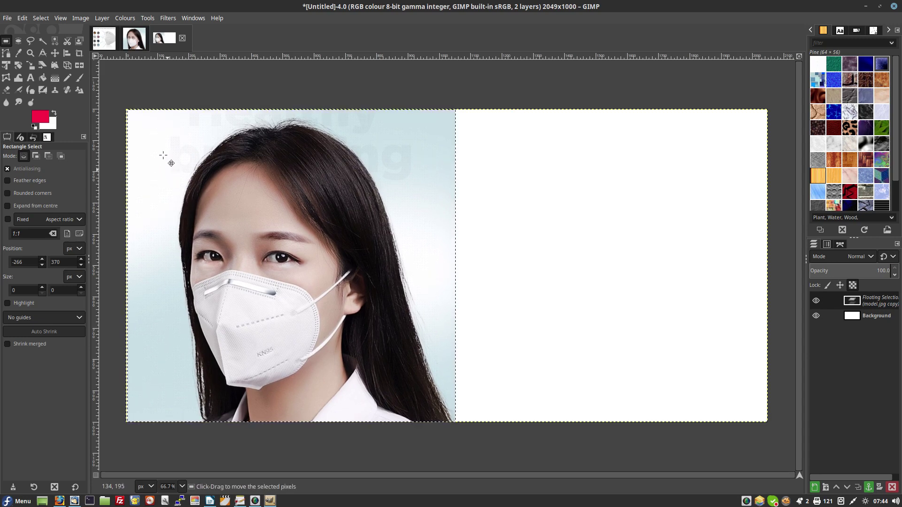
click(105, 41)
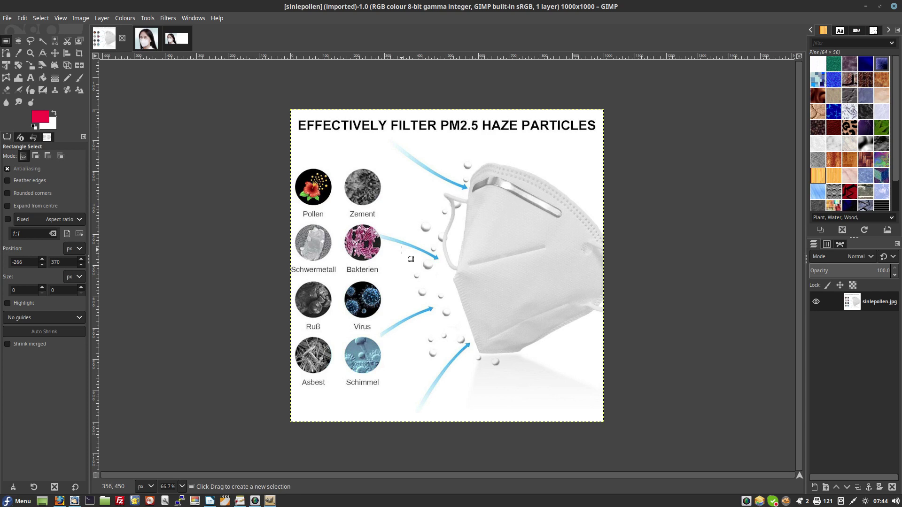
Step: Copy the sinlepollen PM2.5 infographic and go back to the Untitled banner
click(25, 20)
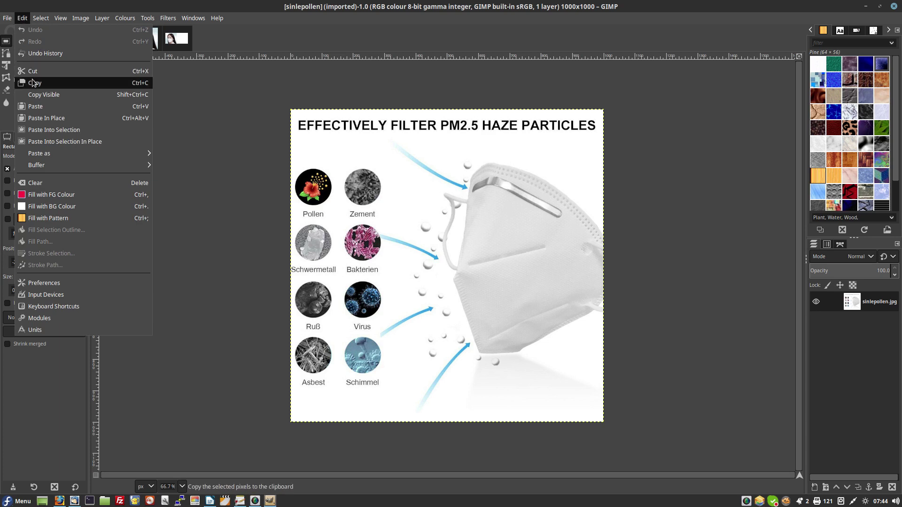
click(35, 83)
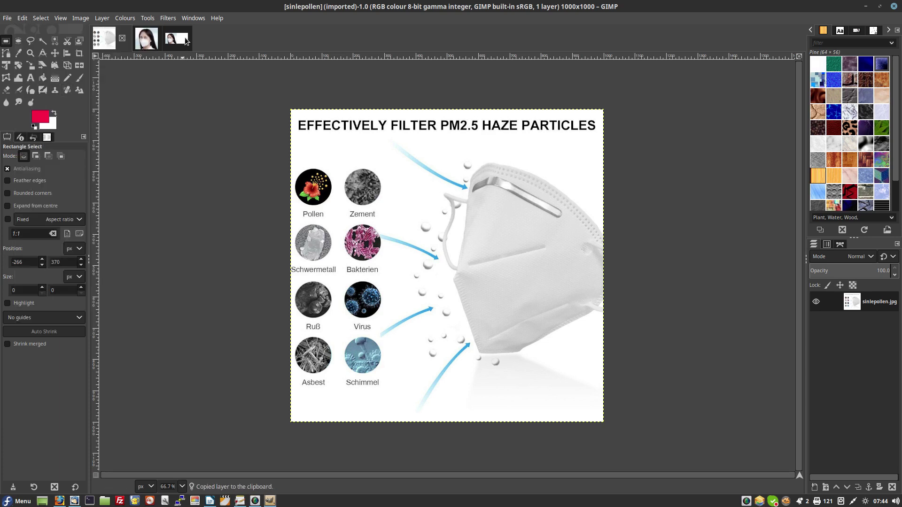
click(186, 41)
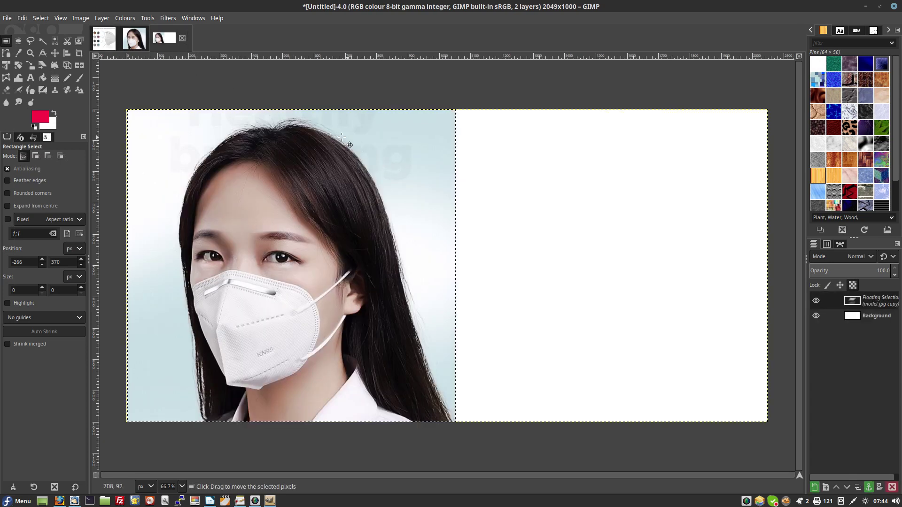
click(24, 19)
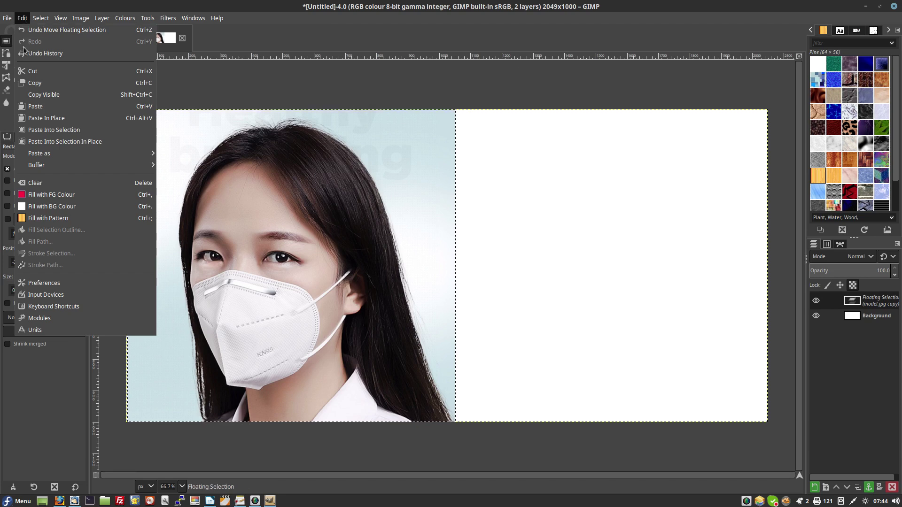
Step: Paste the PM2.5 infographic onto the banner's right half and flatten the image
click(35, 108)
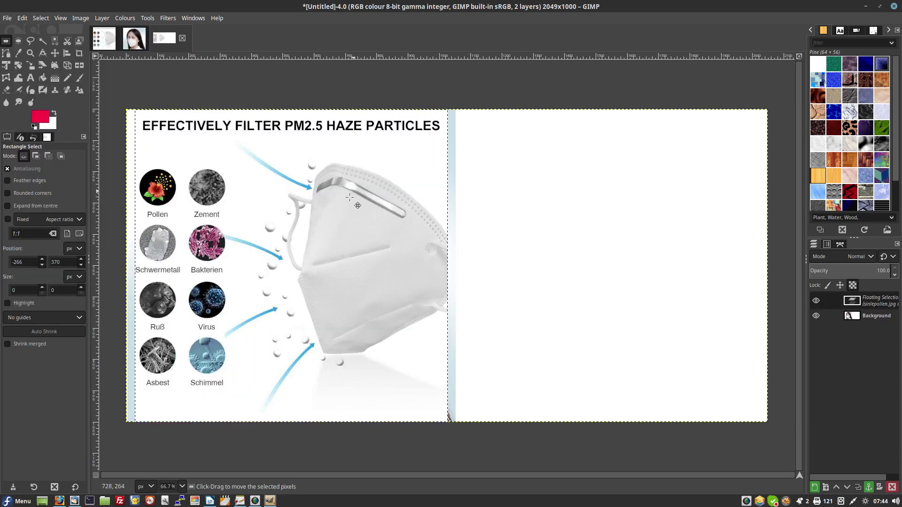
mouse_move(350, 197)
mouse_down()
mouse_move(599, 230)
mouse_move(645, 225)
mouse_up()
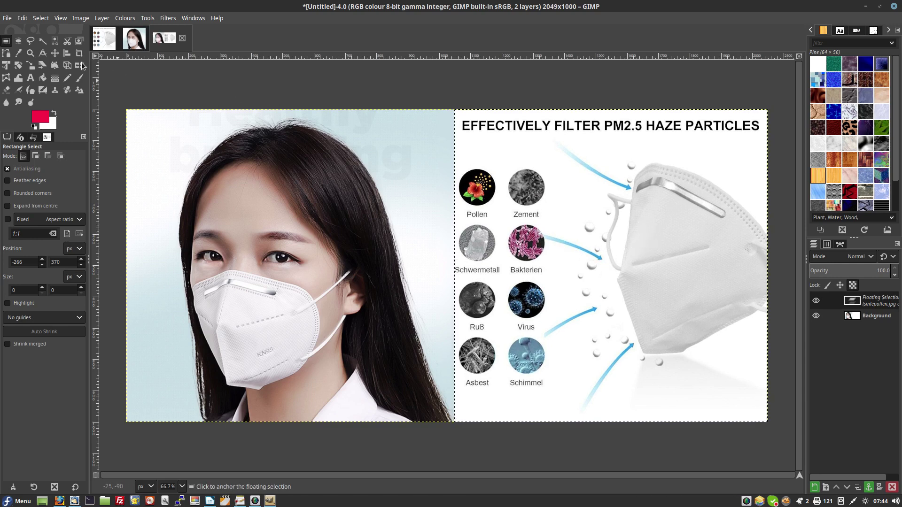
click(80, 19)
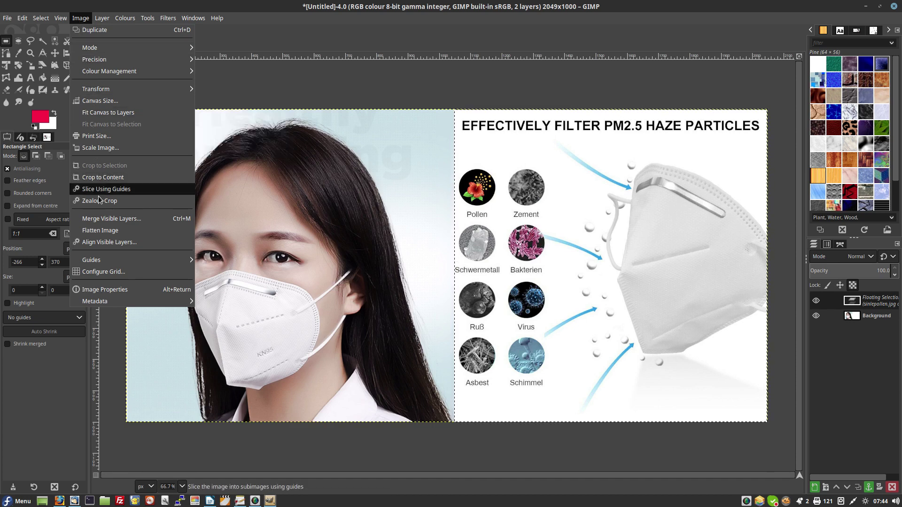
click(104, 232)
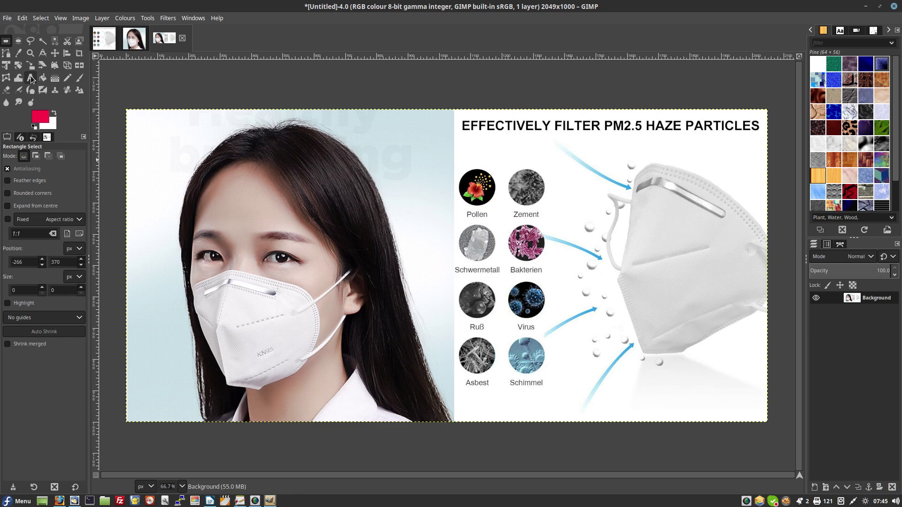
Step: Choose the Text tool and set its text colour to blue 3800ff
click(31, 79)
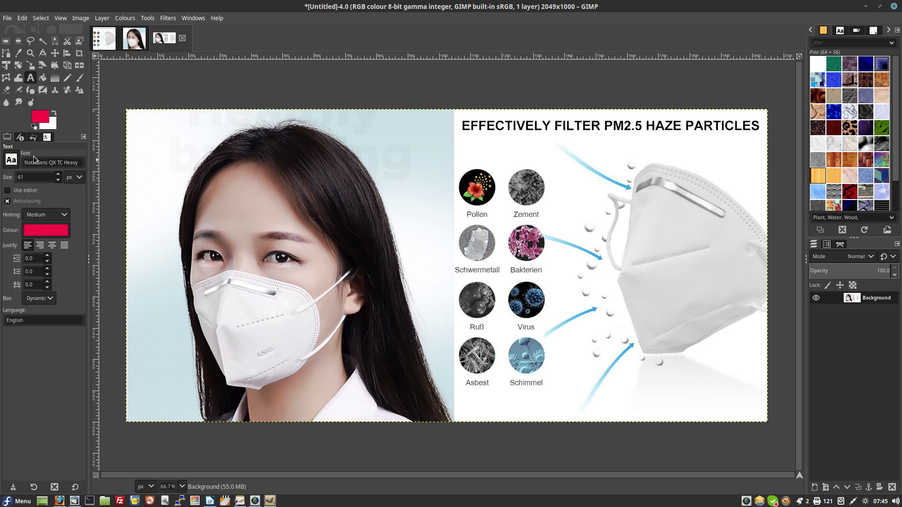
click(50, 229)
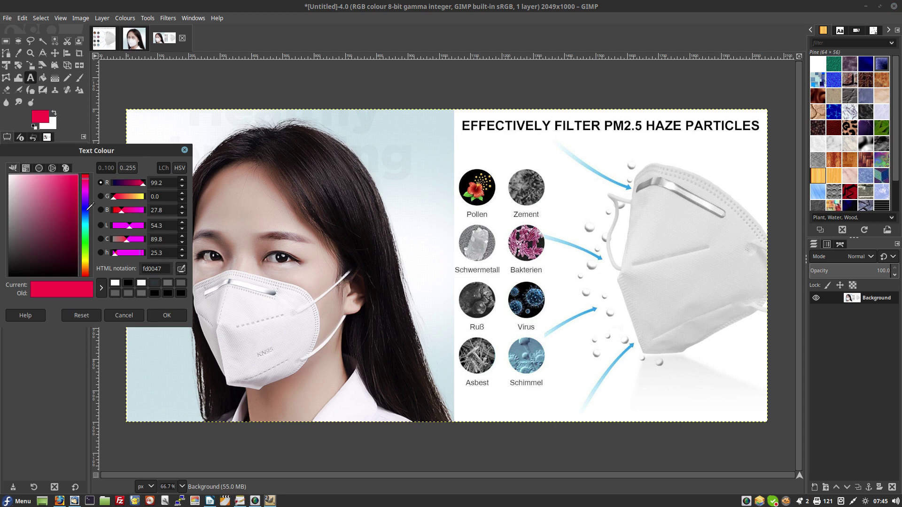
click(86, 205)
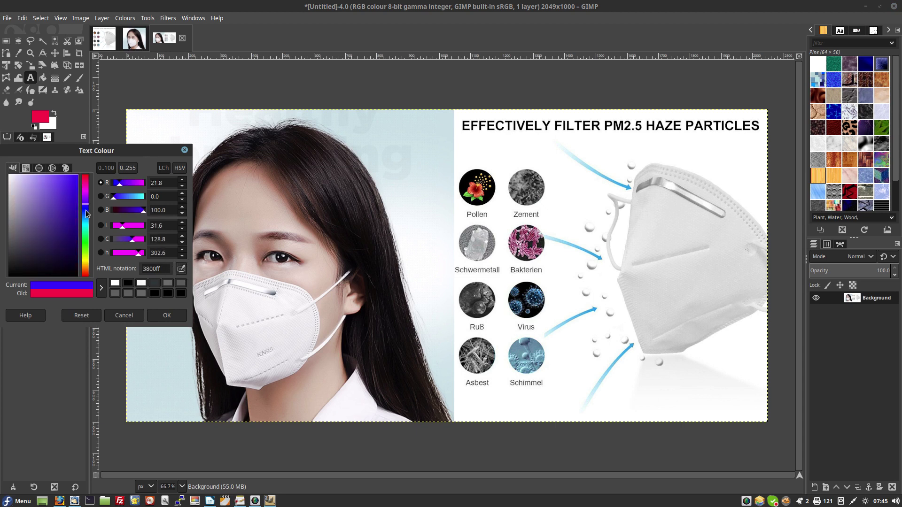
click(155, 314)
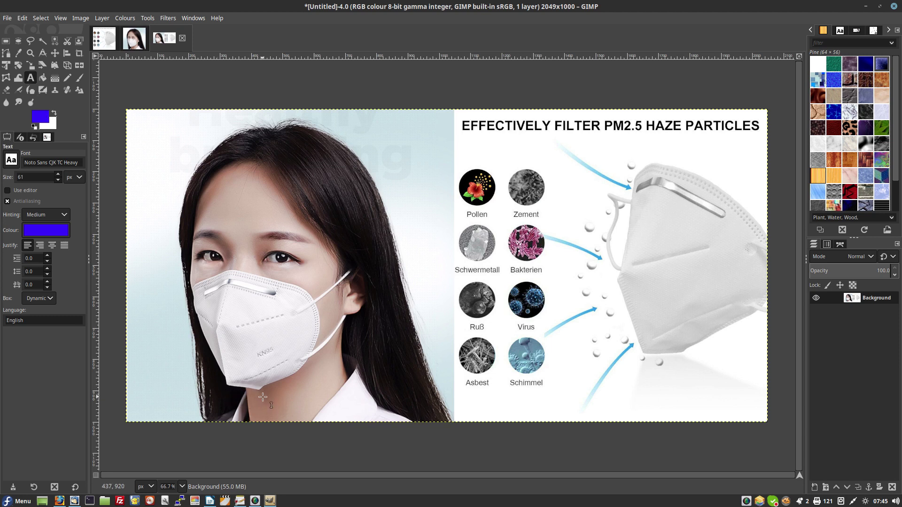
Step: Draw a wide text box along the banner's bottom and type the store webhouses.co.uk caption
drag(263, 398, 550, 422)
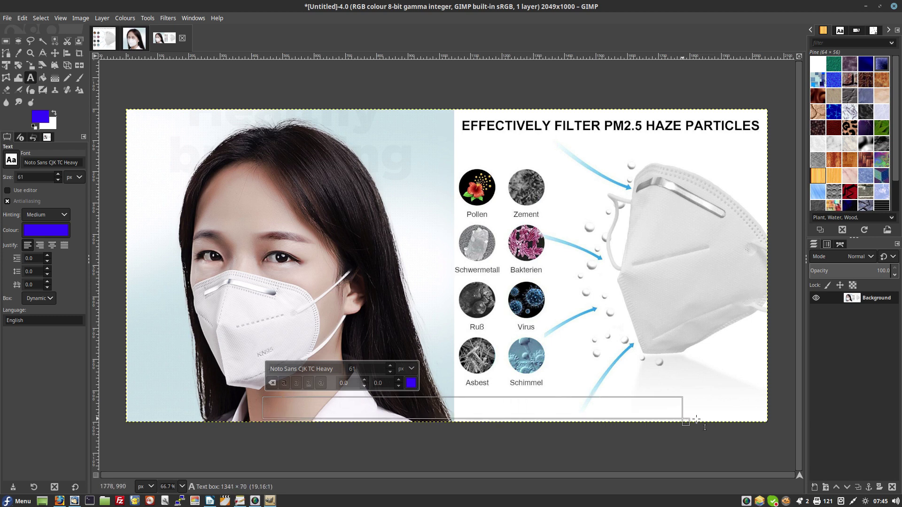
drag(550, 422, 765, 418)
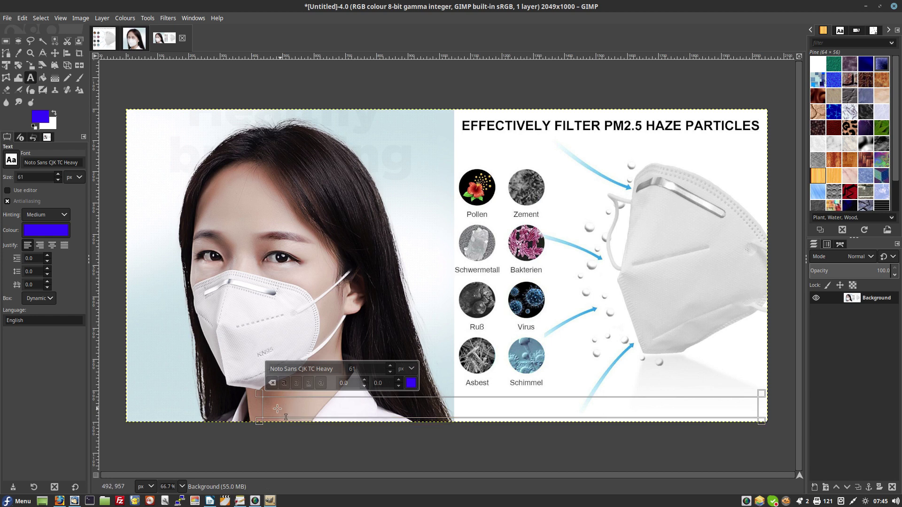
mouse_move(271, 399)
text(T)
text(h)
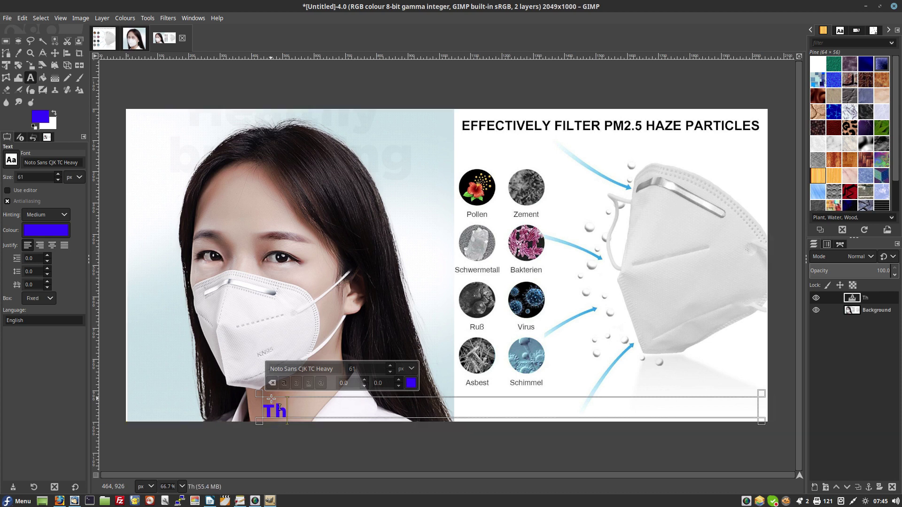
text(se)
key(BackSpace)
key(BackSpace)
text(es)
text(e ar)
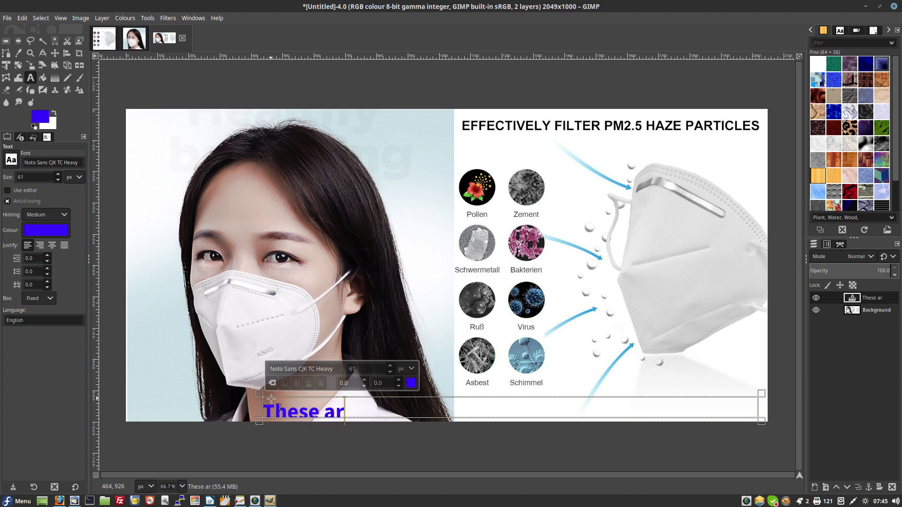
text( avai)
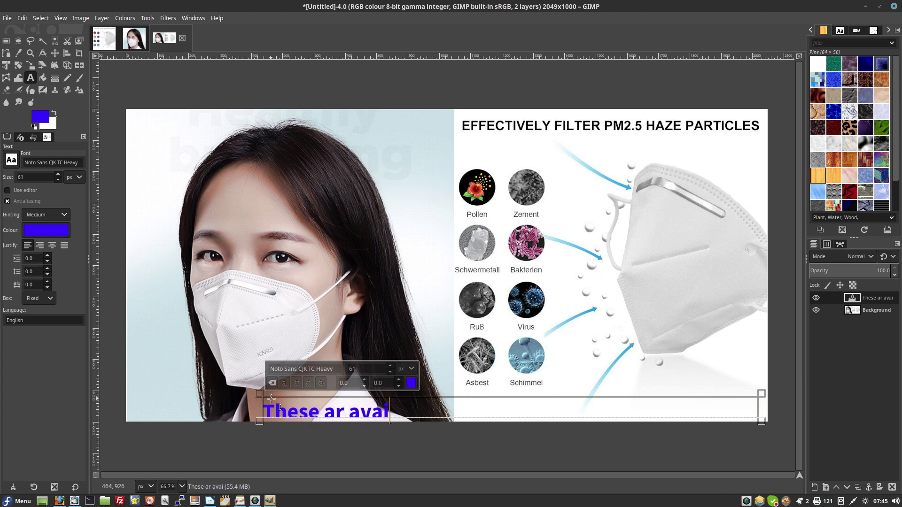
text(lable)
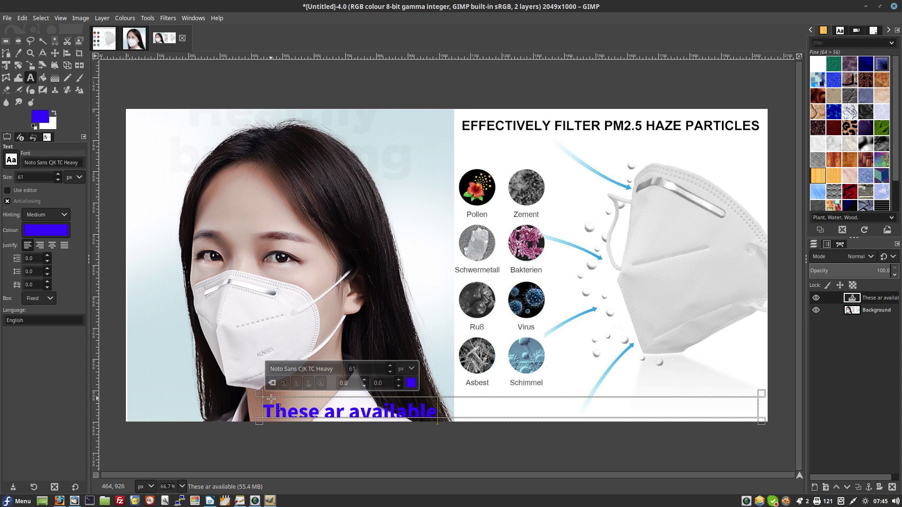
text( at )
text(the s)
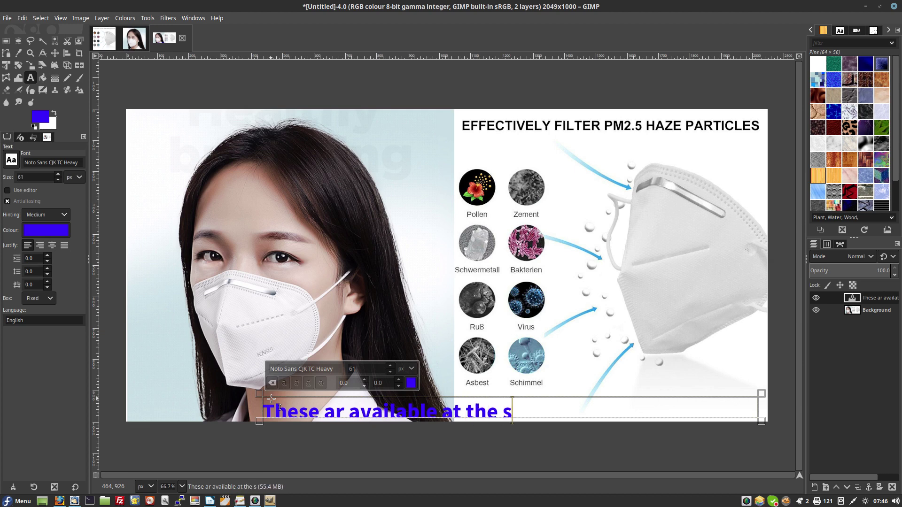
text(tore)
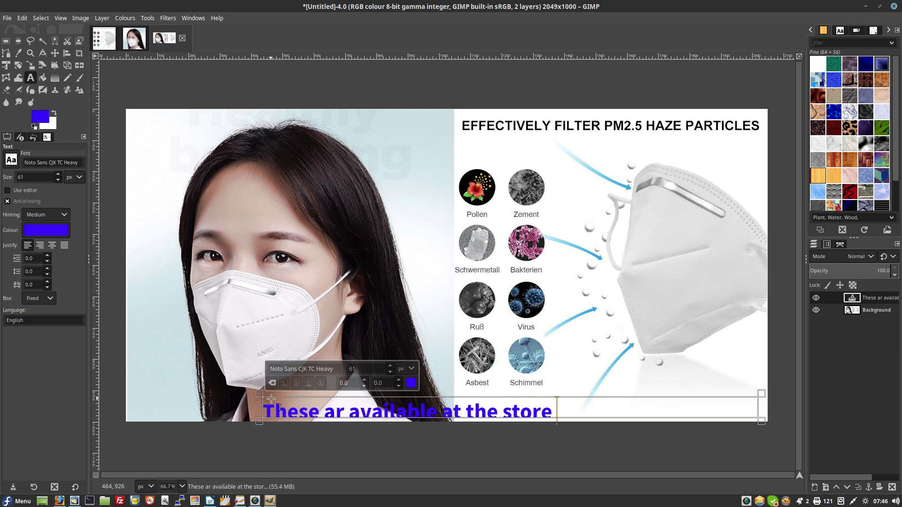
text( web)
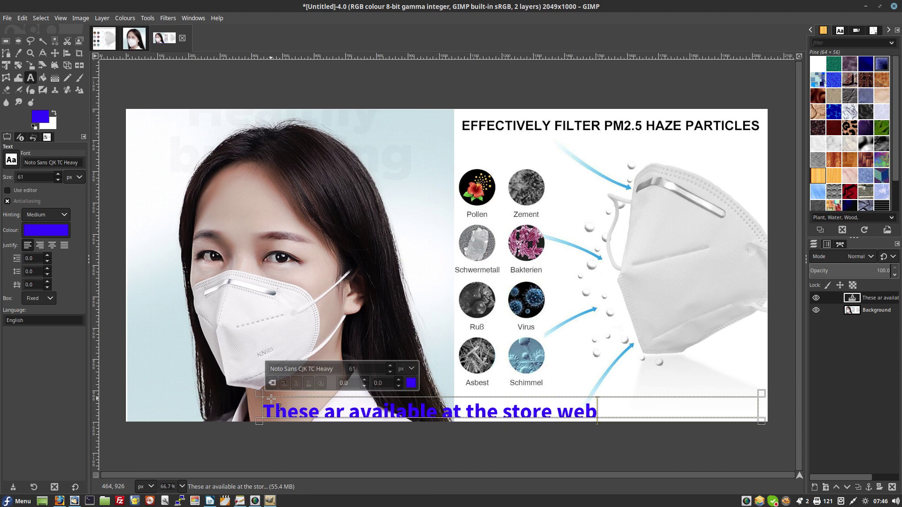
text(house)
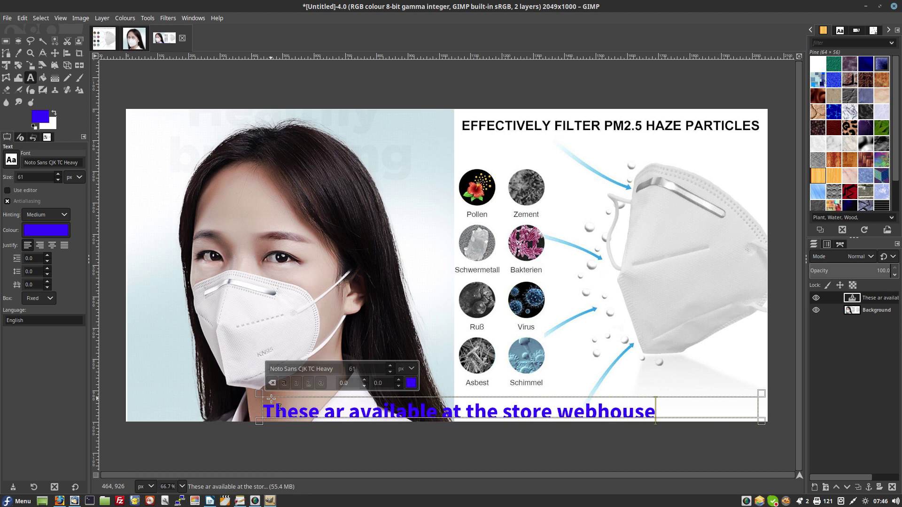
text(s.)
text(co. )
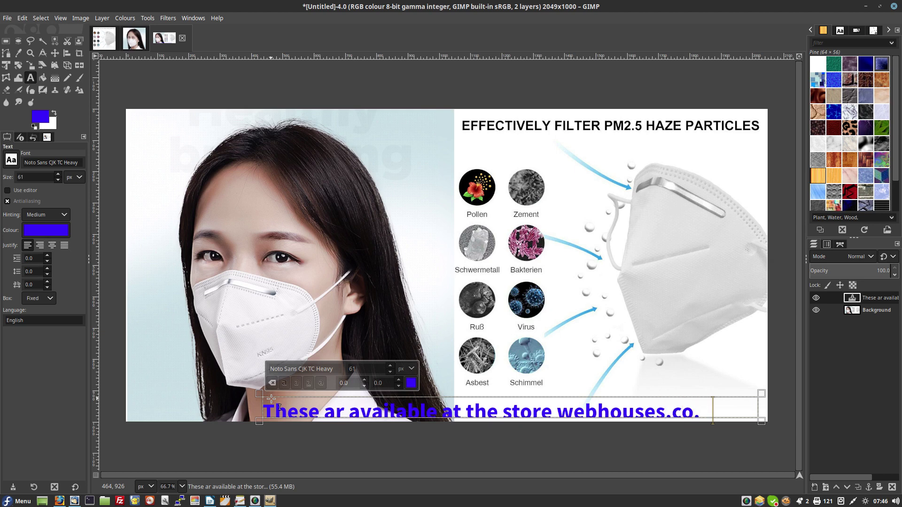
text(k)
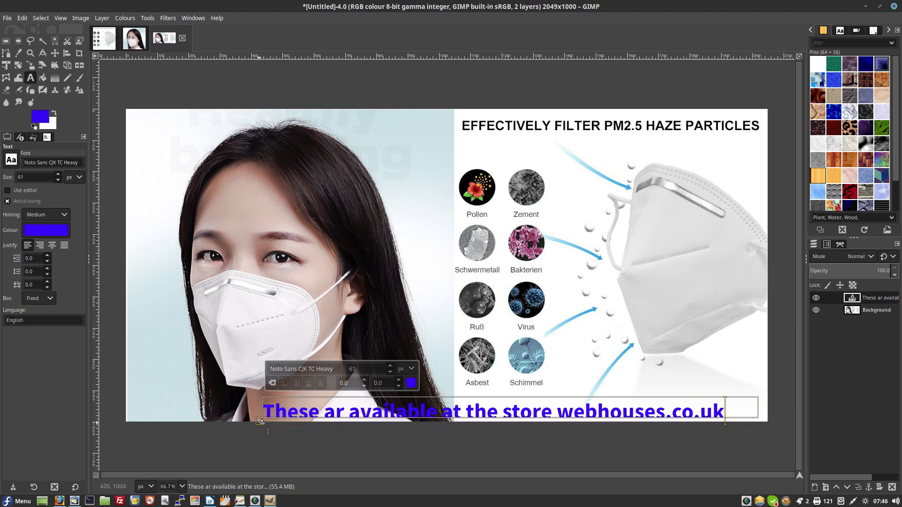
Step: Make the caption box slightly taller and add the missing 'e' to 'are'
drag(259, 424, 260, 426)
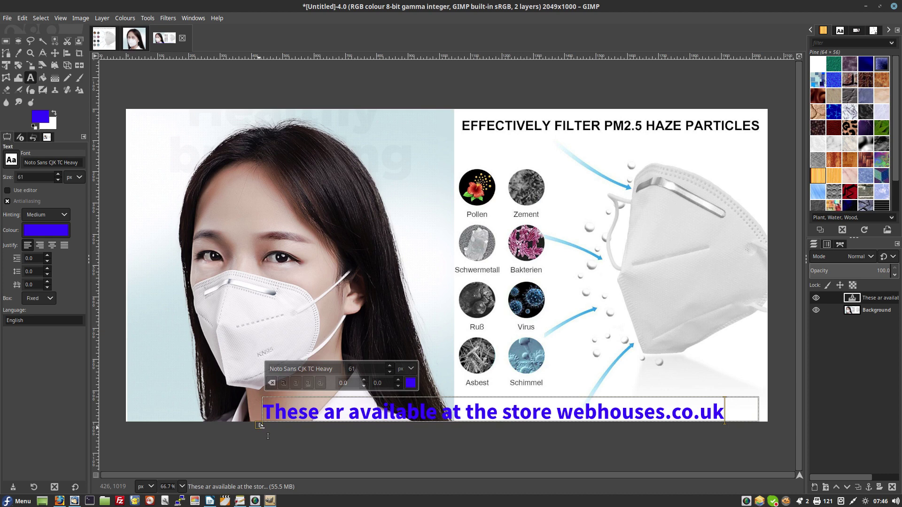
click(344, 413)
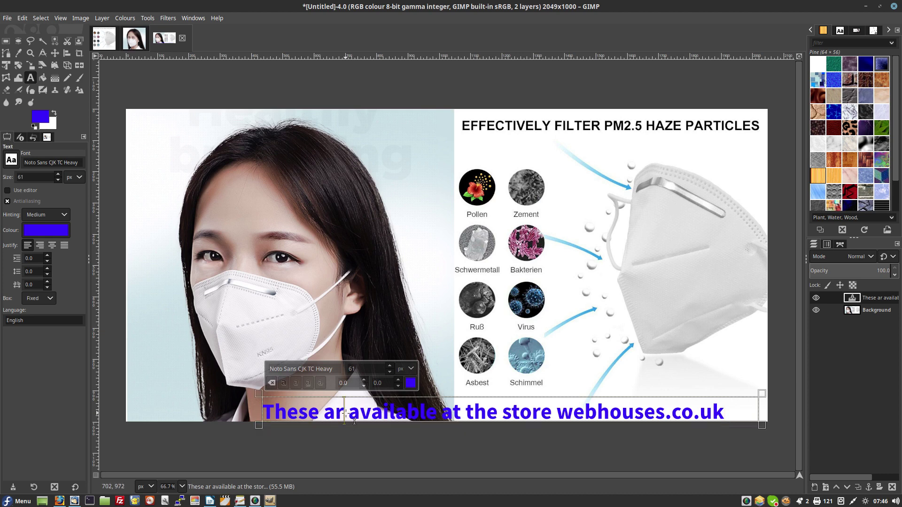
text(e)
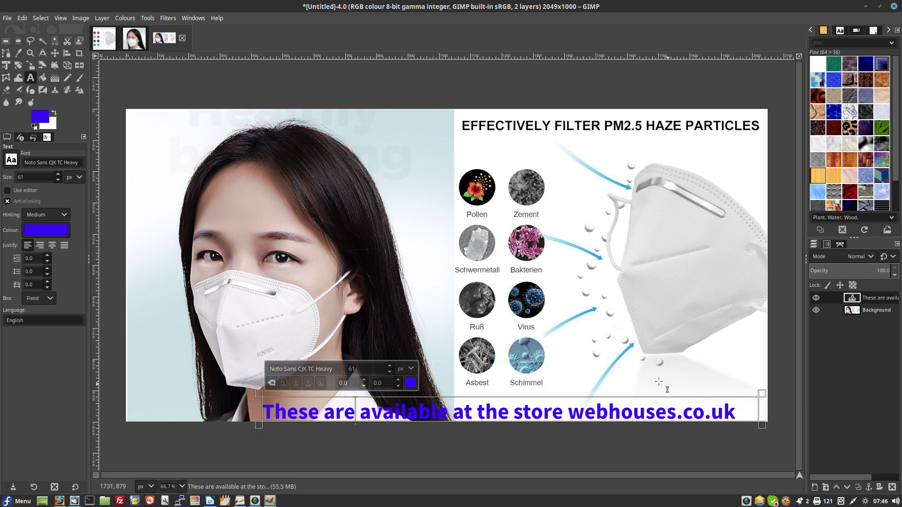
Step: Close the Image menu without running a command and bring up the File menu
click(81, 19)
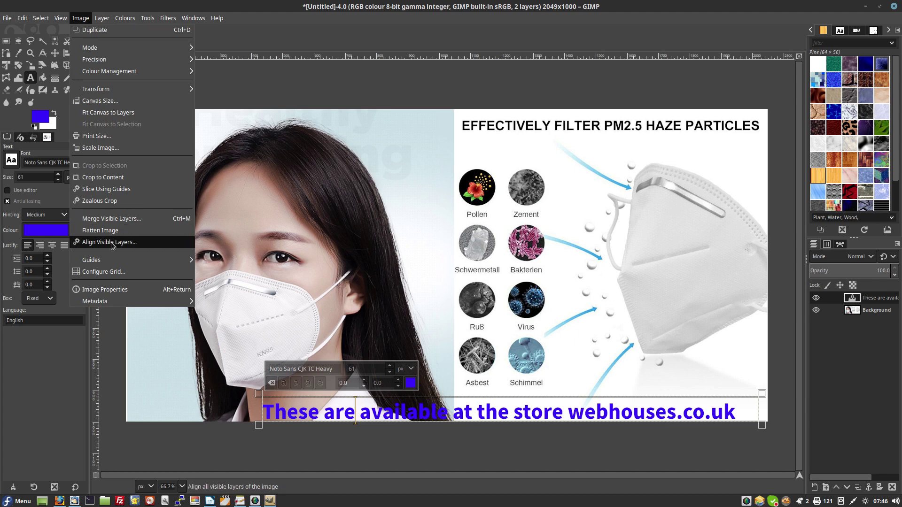
key(Escape)
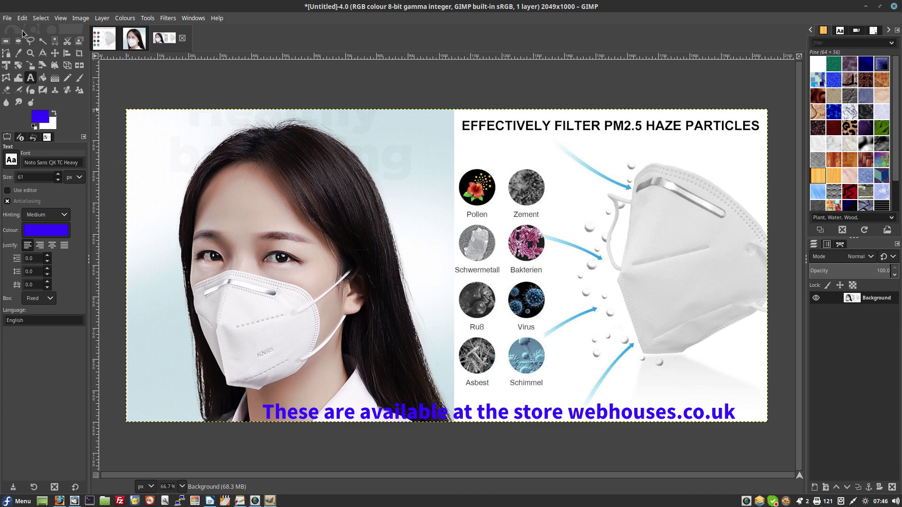
click(7, 17)
click(12, 23)
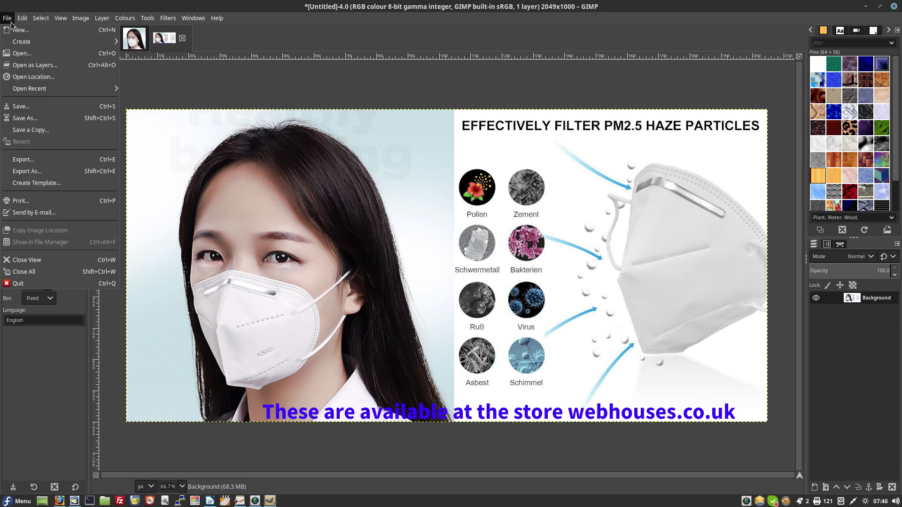
Step: Export the banner to the Desktop as final.png with the default PNG settings
click(30, 172)
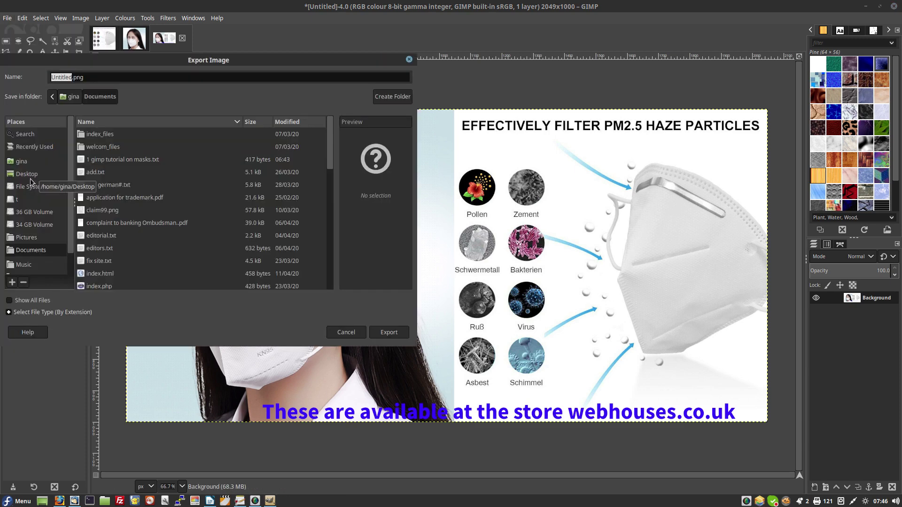
click(32, 174)
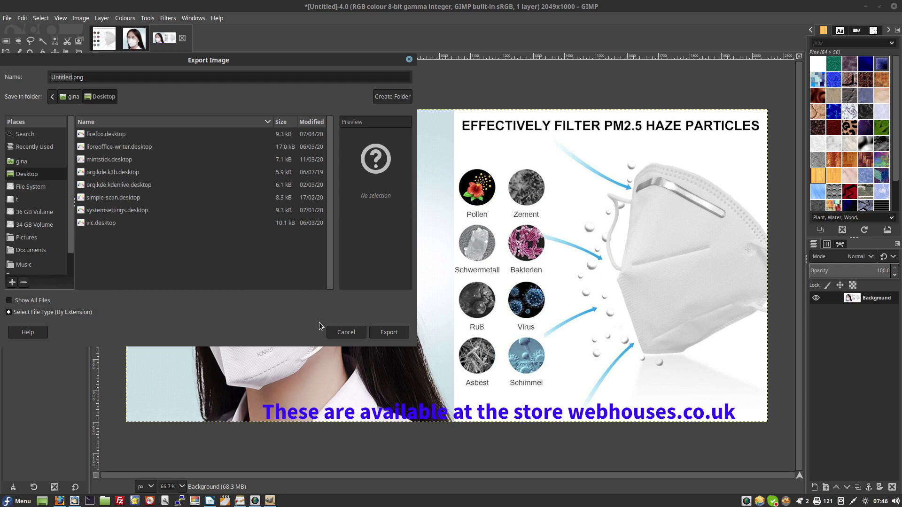
click(70, 79)
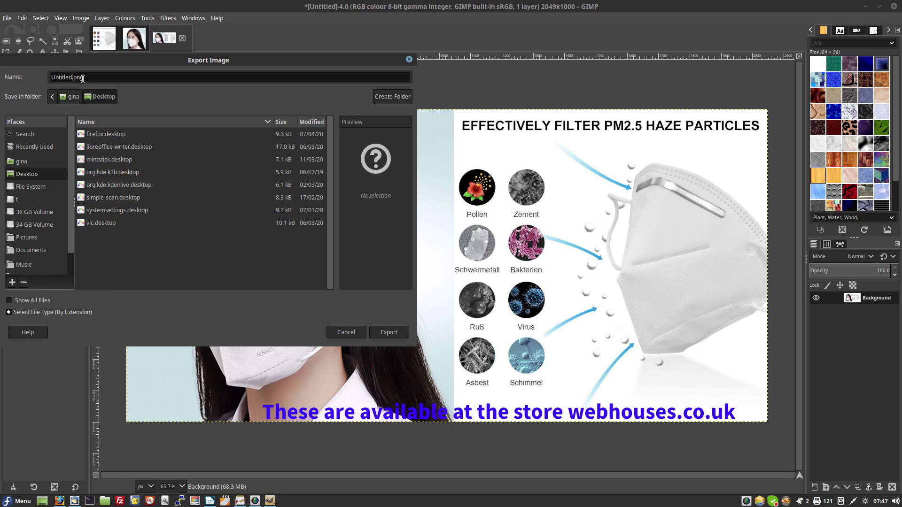
key(BackSpace)
key(BackSpace)
key(BackSpace)
key(BackSpace)
key(BackSpace)
key(BackSpace)
key(BackSpace)
key(BackSpace)
text(f)
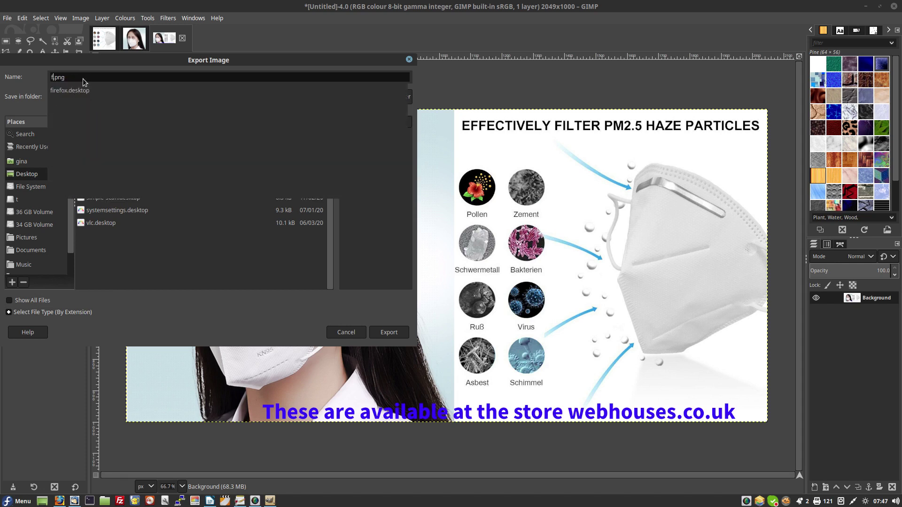
text(inal)
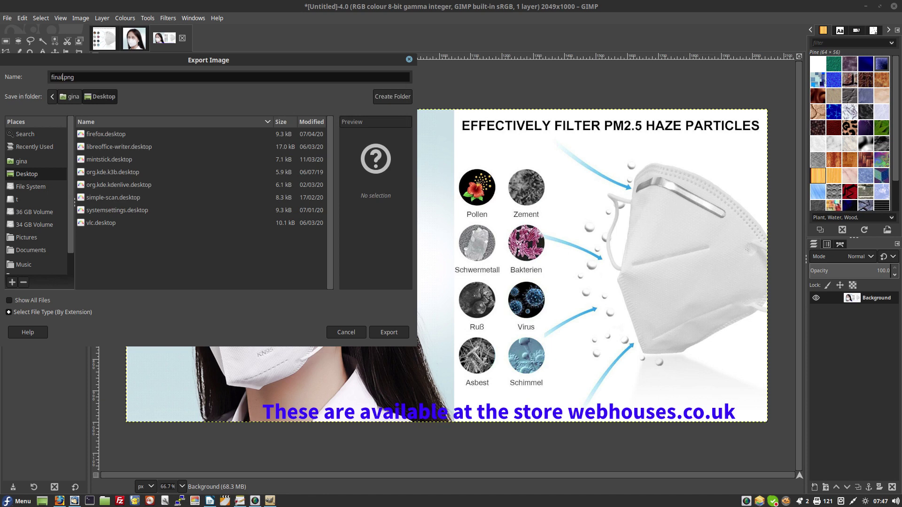
click(391, 333)
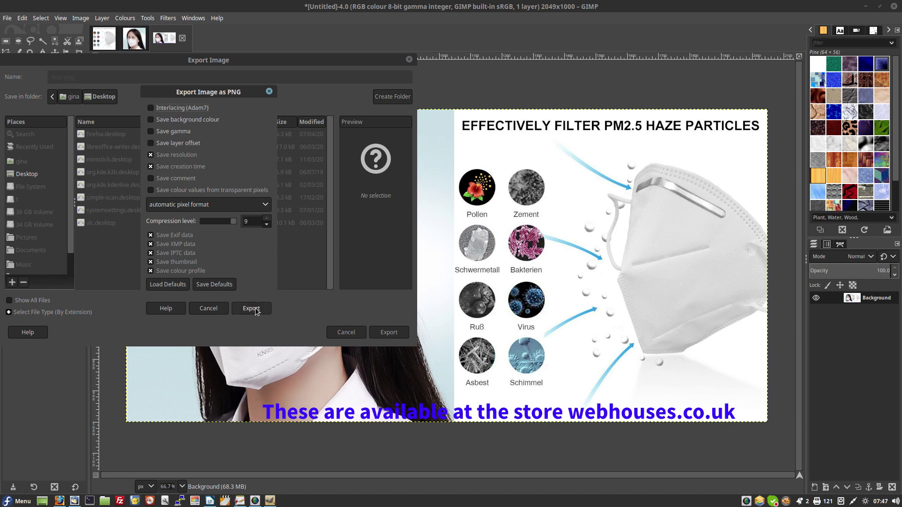
click(252, 309)
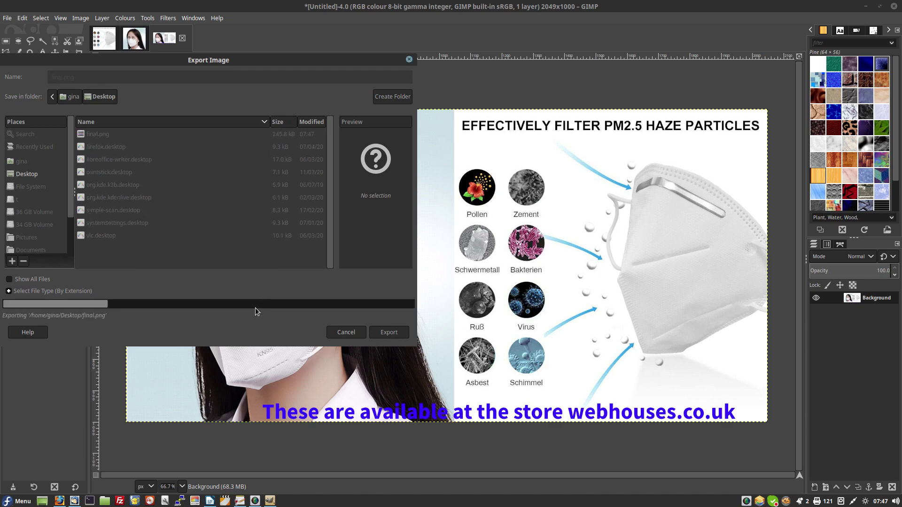